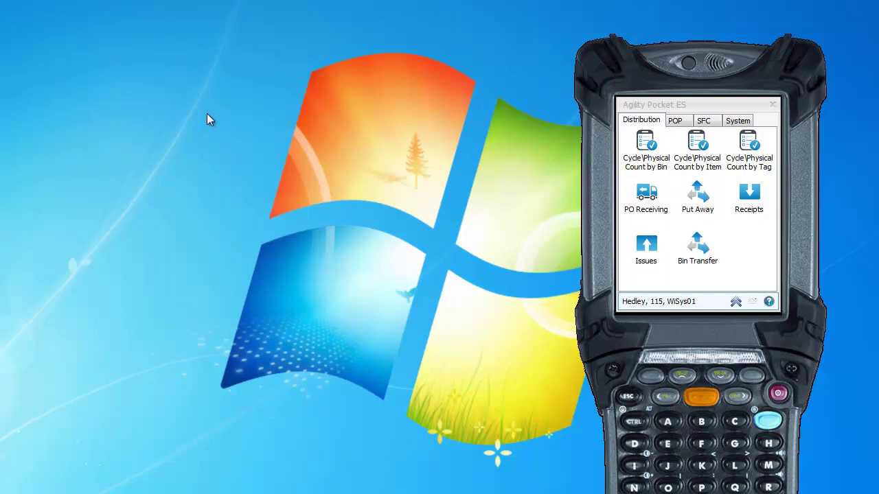
# Bring the Agility Pocket ES handheld emulator window to the front
pyautogui.click(658, 111)
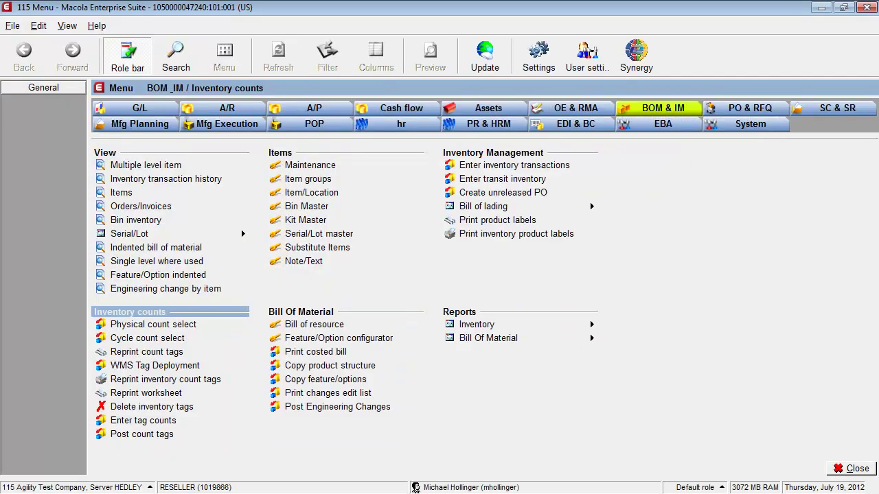
# Select cycle count batch Q2 for all items at location MA and generate count tags
pyautogui.click(166, 339)
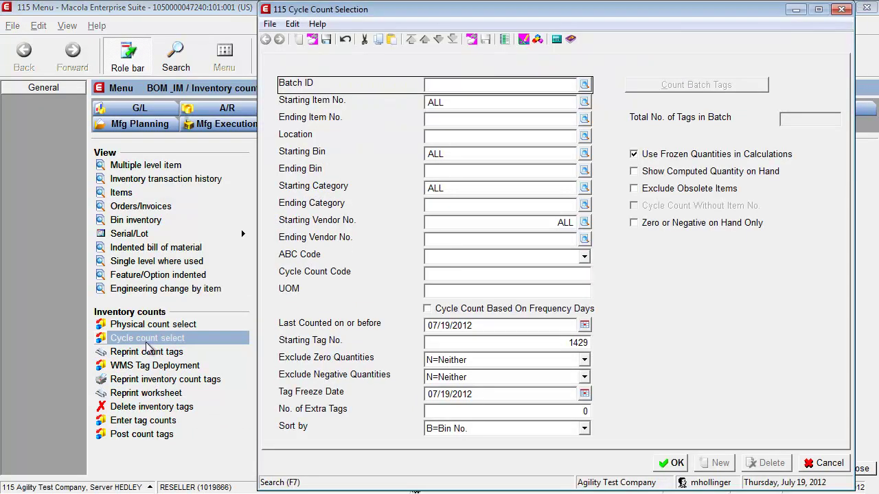
pyautogui.write('Q2')
pyautogui.press('Tab')
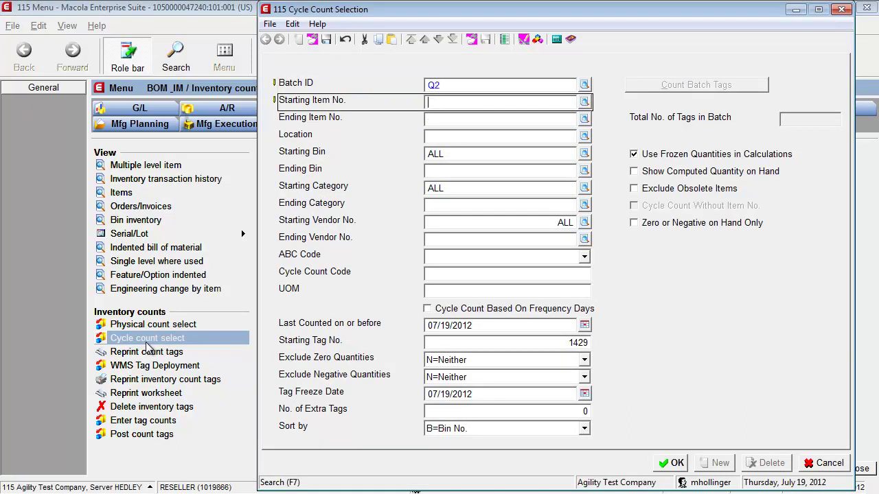
pyautogui.press('Tab')
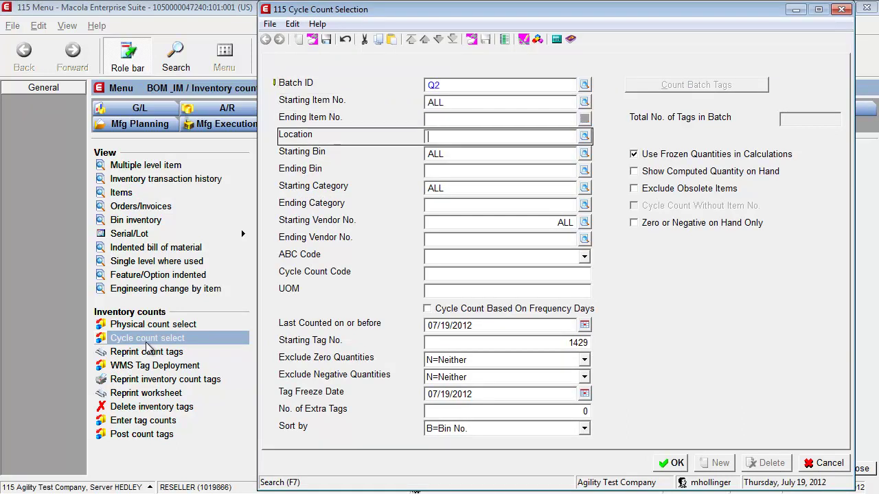
pyautogui.write('MA')
pyautogui.press('Tab')
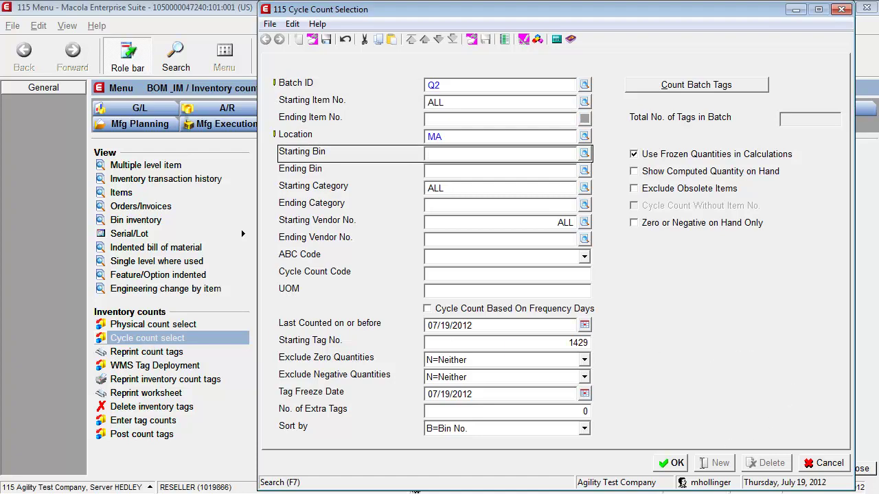
pyautogui.click(674, 464)
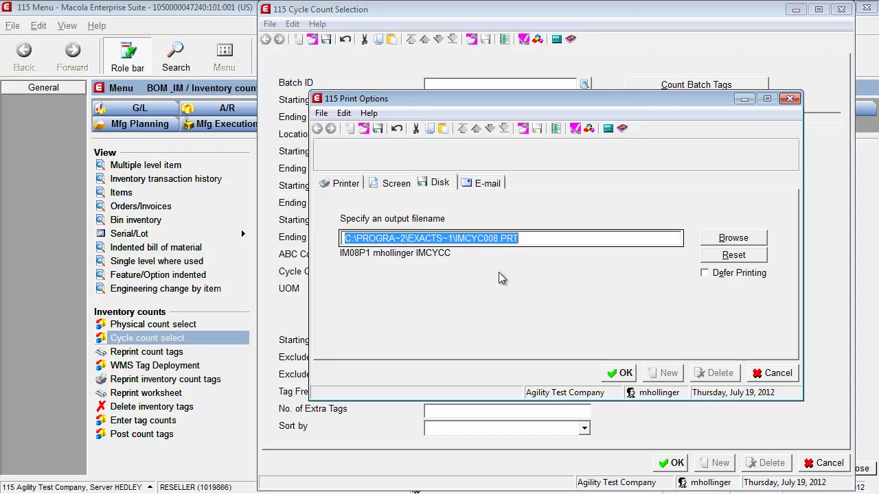
# Send the count tags to disk and close the cycle count selection form
pyautogui.click(439, 184)
pyautogui.click(621, 374)
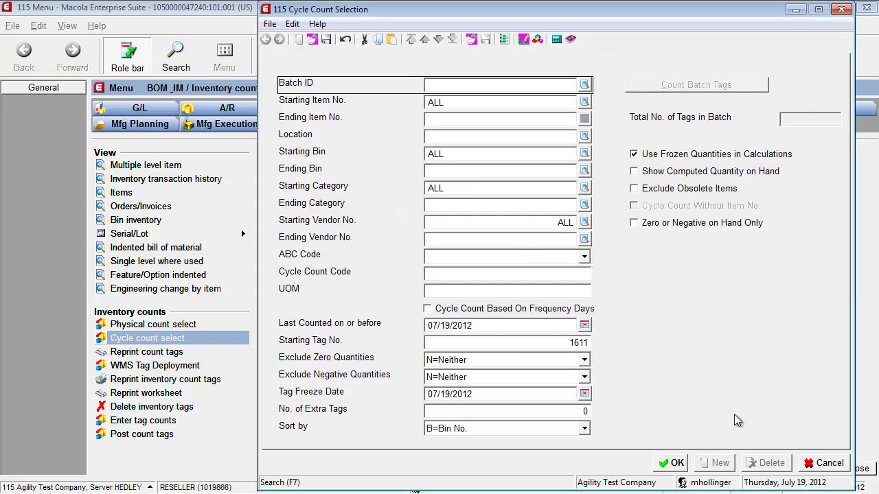
pyautogui.click(832, 467)
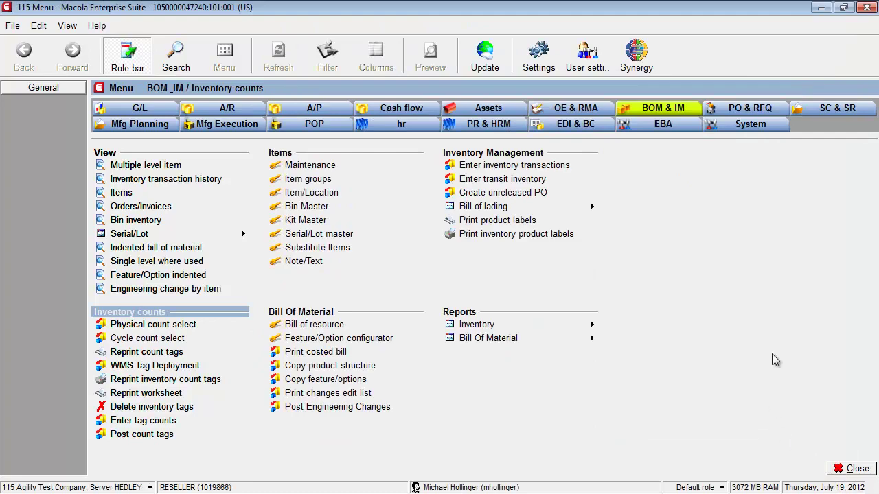
# Start a physical count by bin on the handheld for batch Q2, bin 100
pyautogui.click(822, 9)
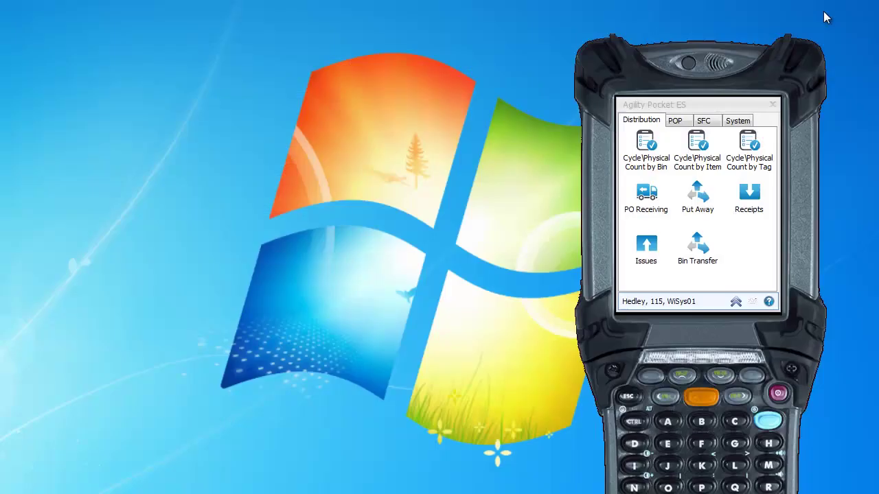
pyautogui.click(710, 104)
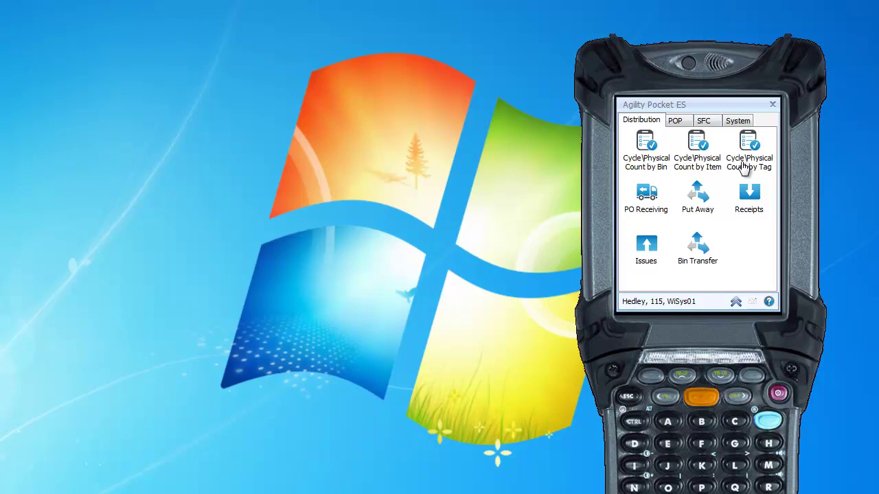
pyautogui.click(650, 167)
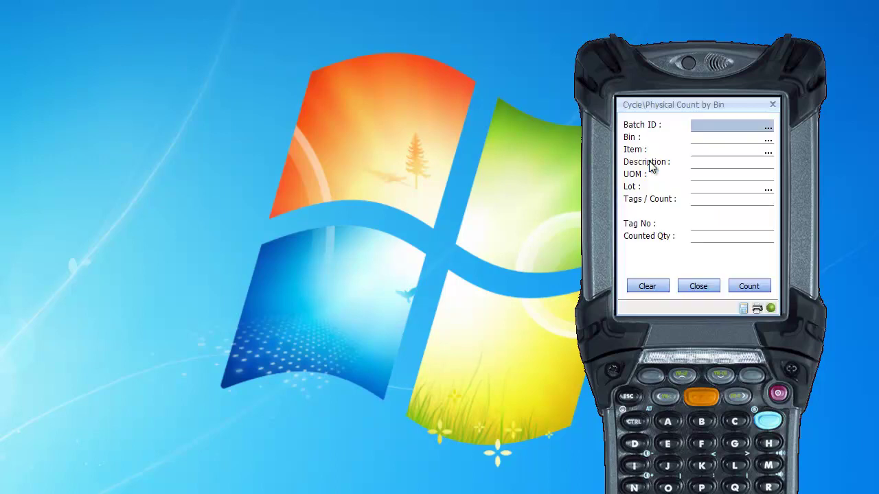
pyautogui.write('Q2')
pyautogui.press('Return')
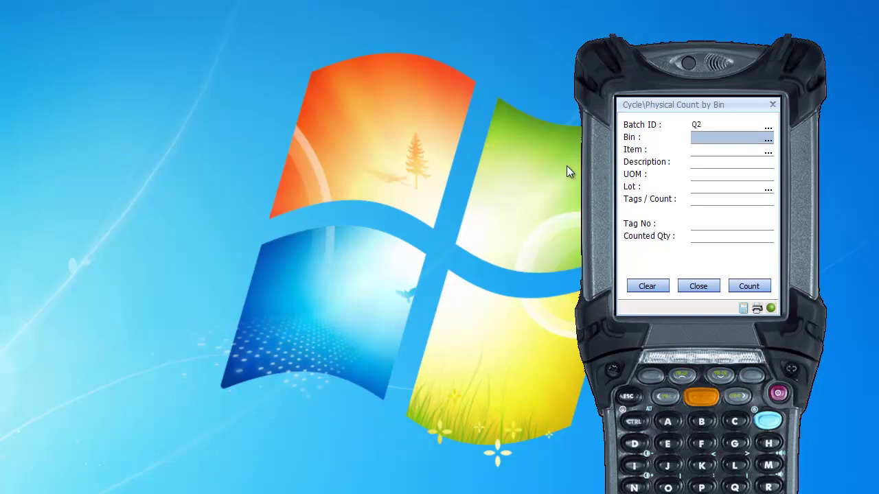
pyautogui.write('100')
pyautogui.press('Return')
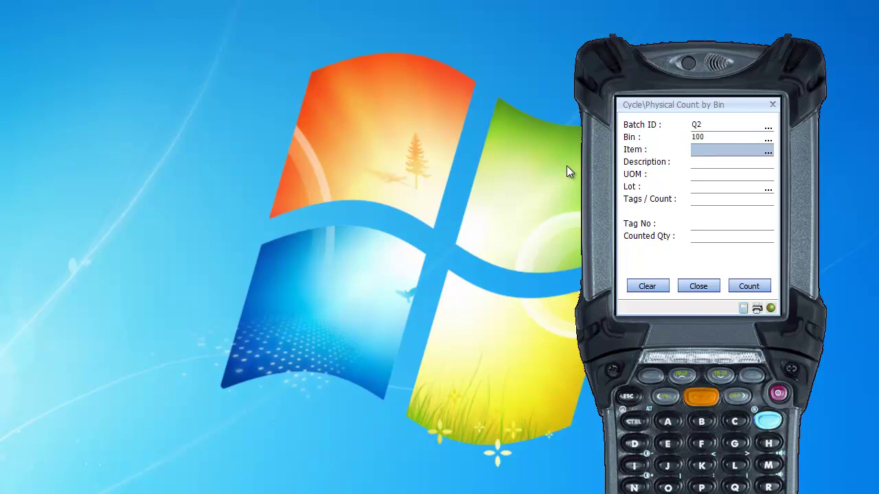
# Count 4600 of item STEM in bin 100, then record an extra STEM tag
pyautogui.write('STEM')
pyautogui.press('Return')
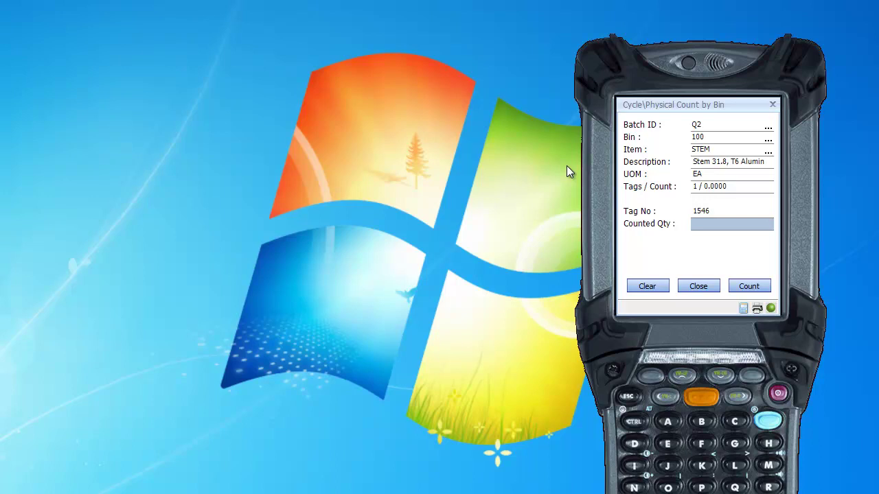
pyautogui.write('00')
pyautogui.press('Return')
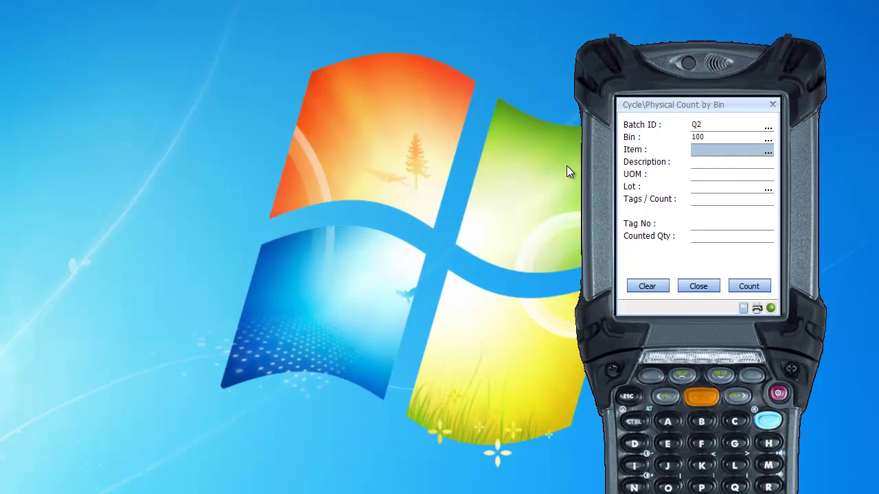
pyautogui.write('STEM')
pyautogui.press('Return')
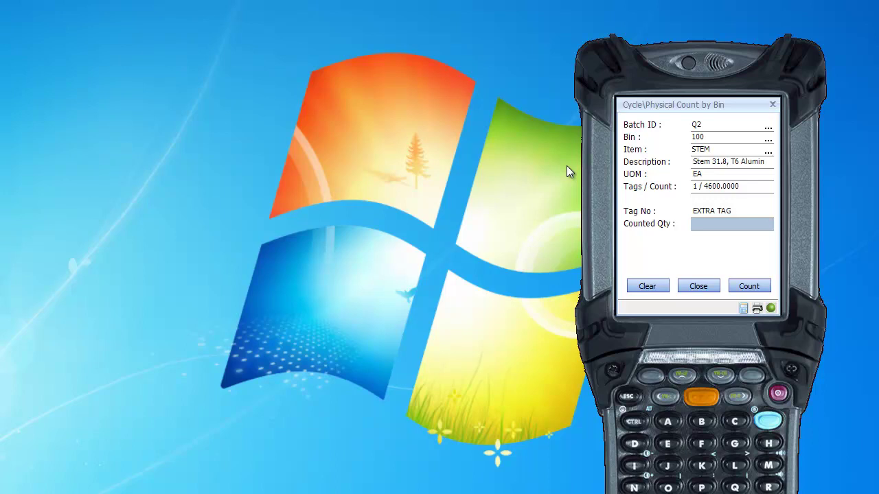
pyautogui.press('Return')
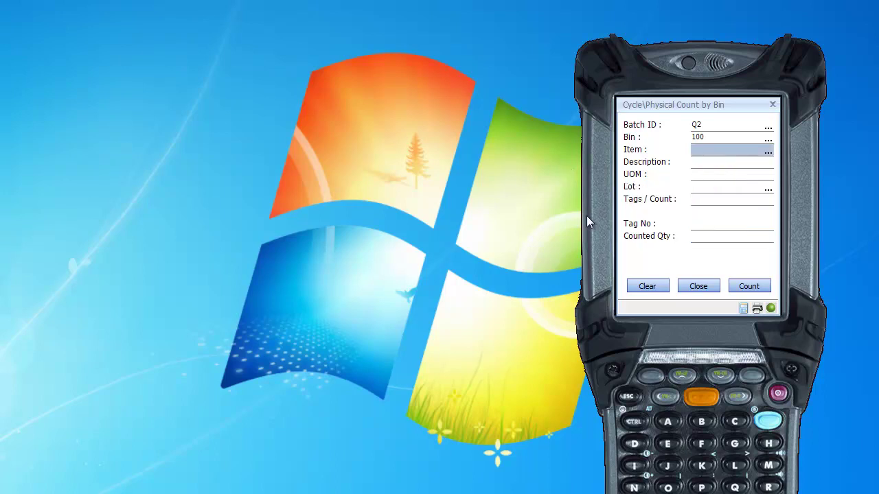
# Clear the bin and count 95 HORN for lot 98934 in bin 200
pyautogui.click(647, 289)
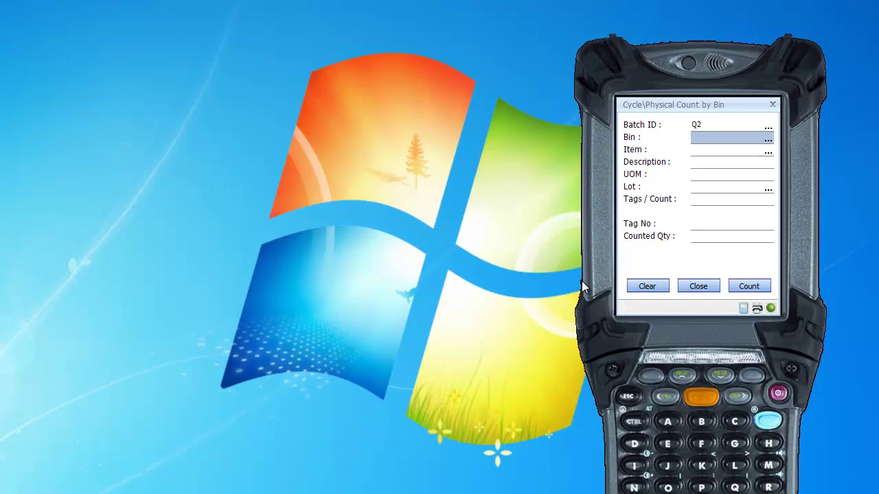
pyautogui.write('200')
pyautogui.press('Return')
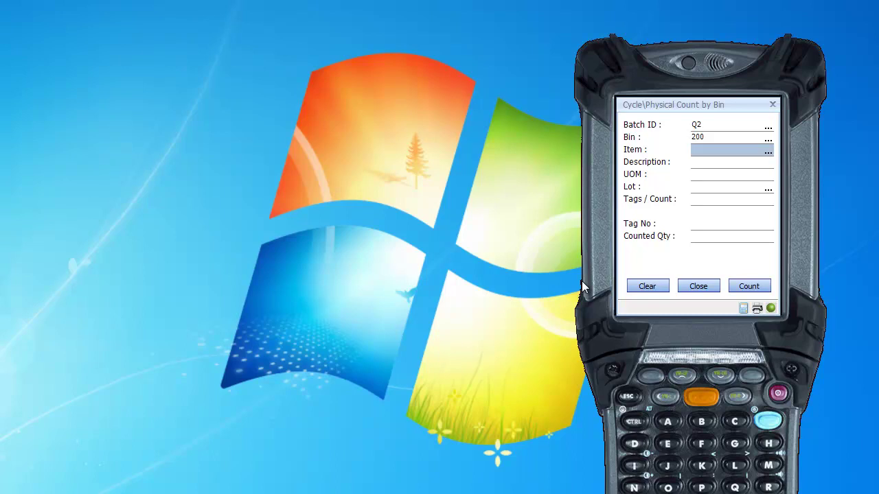
pyautogui.write('HORN')
pyautogui.press('Return')
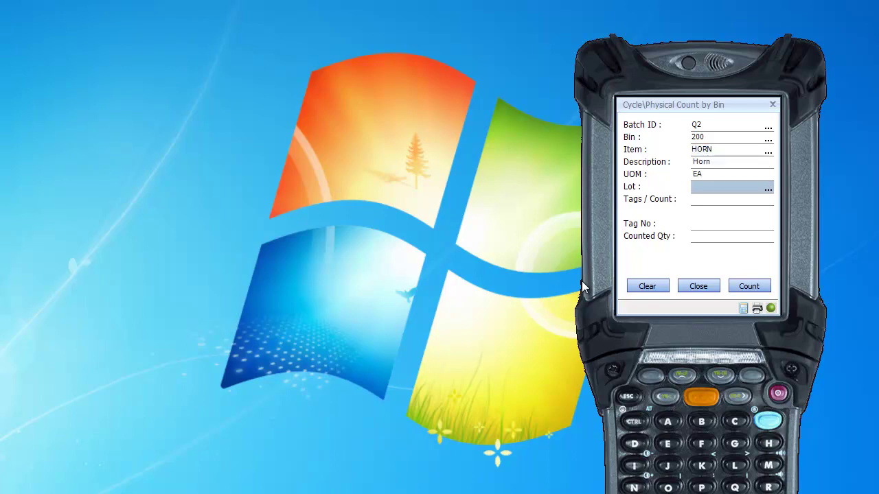
pyautogui.write('98934')
pyautogui.press('Return')
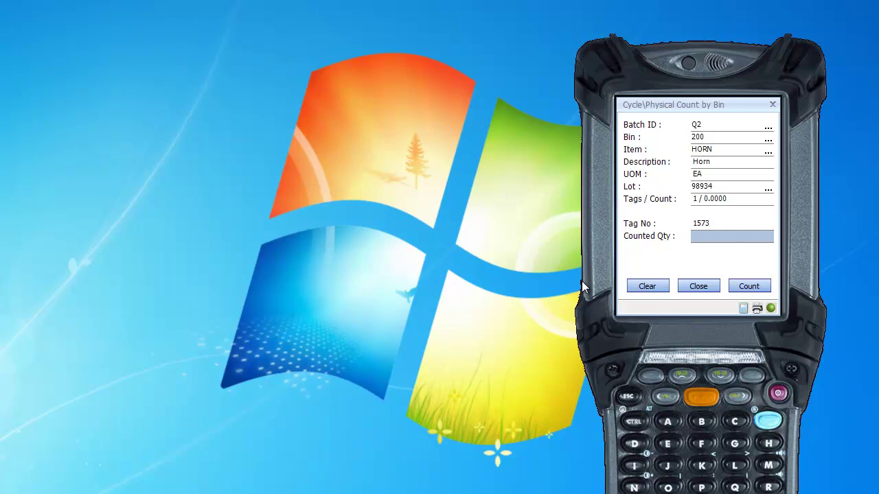
pyautogui.write('95')
pyautogui.press('Return')
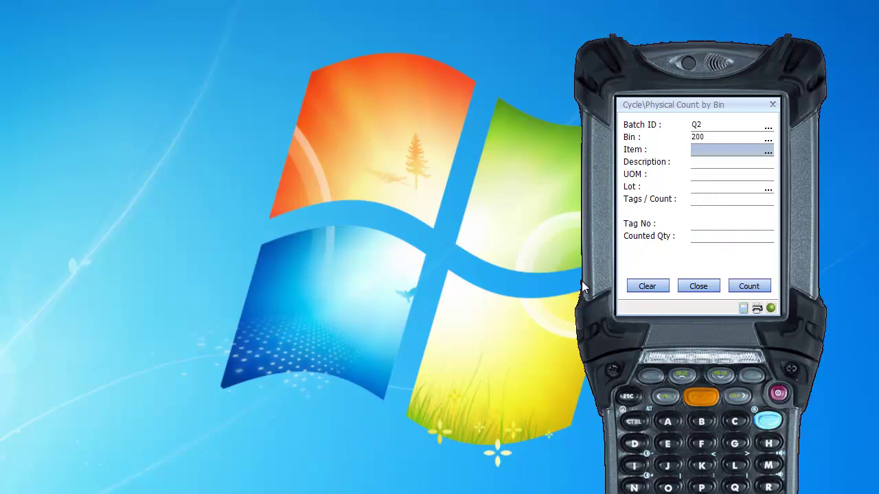
# Record a second HORN count of 45 for lot 12123
pyautogui.write('HORN')
pyautogui.press('Return')
pyautogui.write('12123')
pyautogui.press('Return')
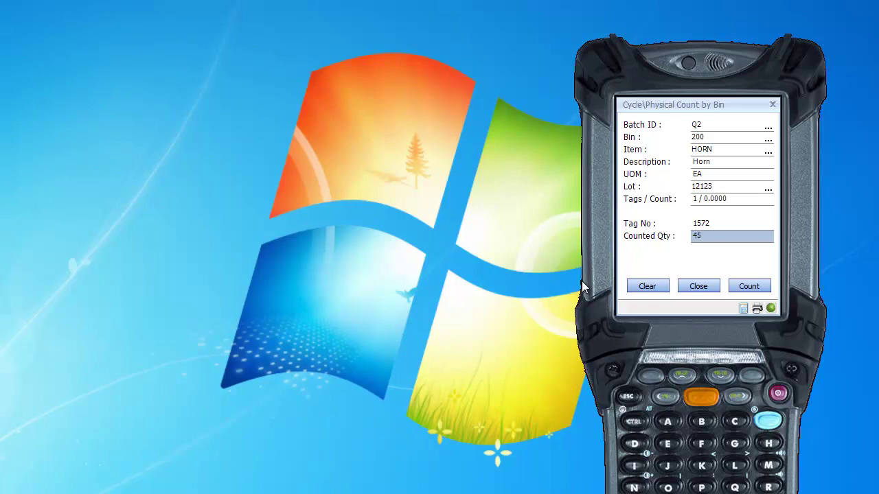
pyautogui.write('45')
pyautogui.press('Return')
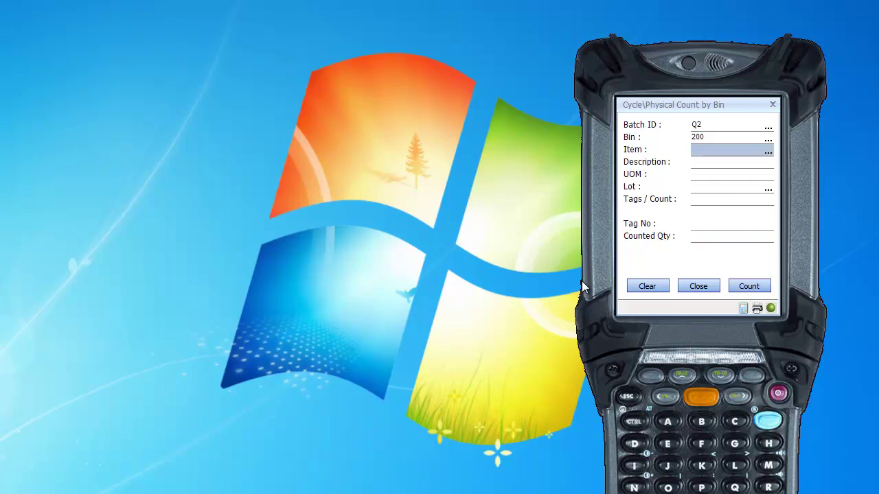
# Clear the bin and enter bin 400 for counting
pyautogui.click(643, 289)
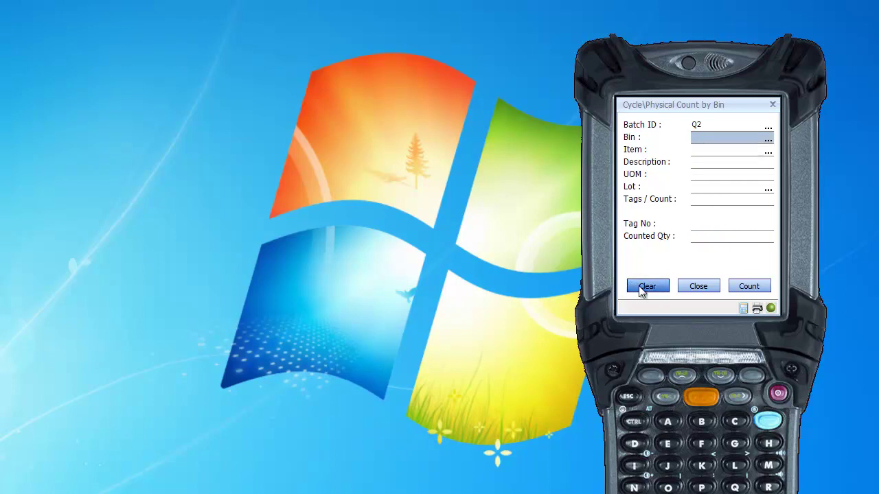
pyautogui.write('400')
pyautogui.press('Return')
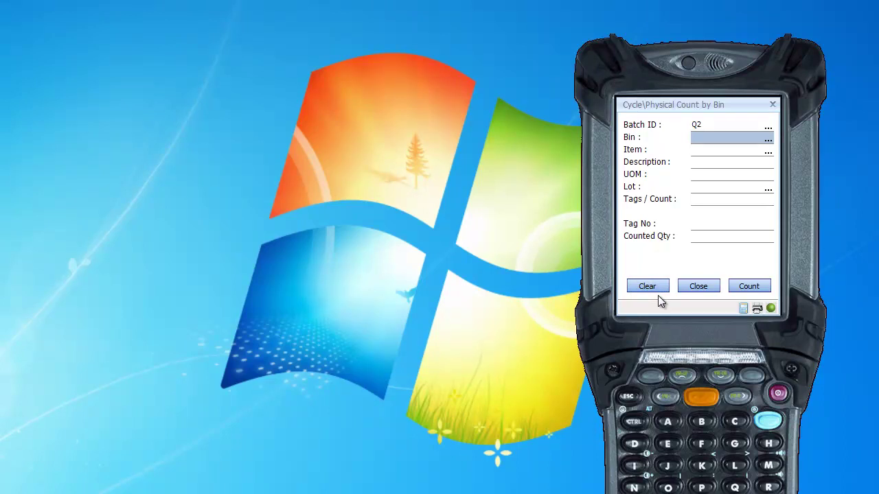
# Close the handheld form and load the Qty Variance prepost audit for batch Q2, variance 5
pyautogui.click(692, 289)
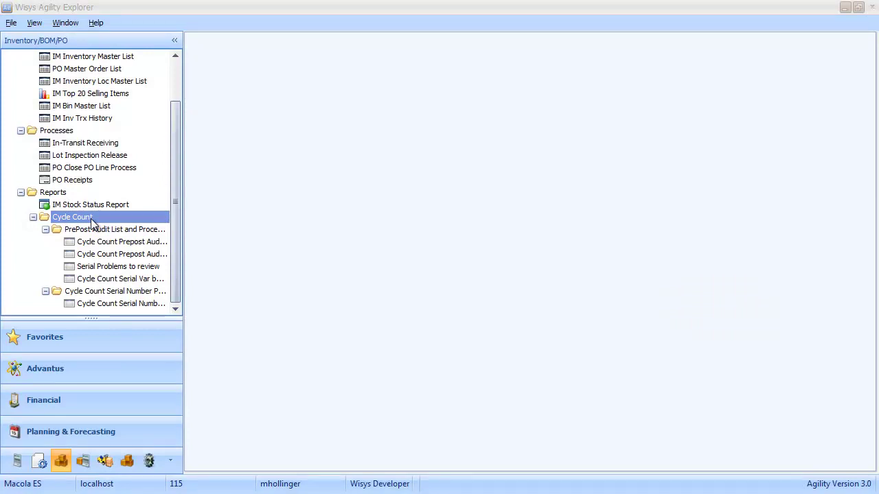
pyautogui.doubleClick(95, 254)
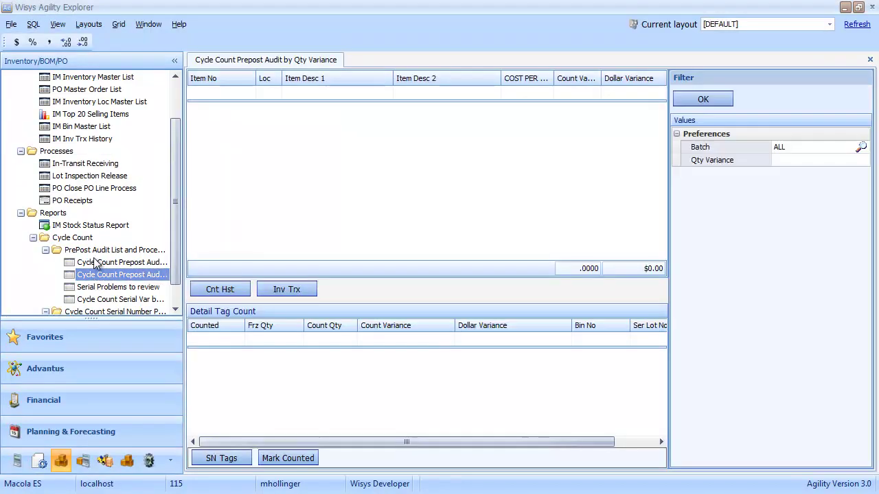
pyautogui.click(797, 149)
pyautogui.doubleClick(796, 148)
pyautogui.write('Q2')
pyautogui.press('Tab')
pyautogui.write('5')
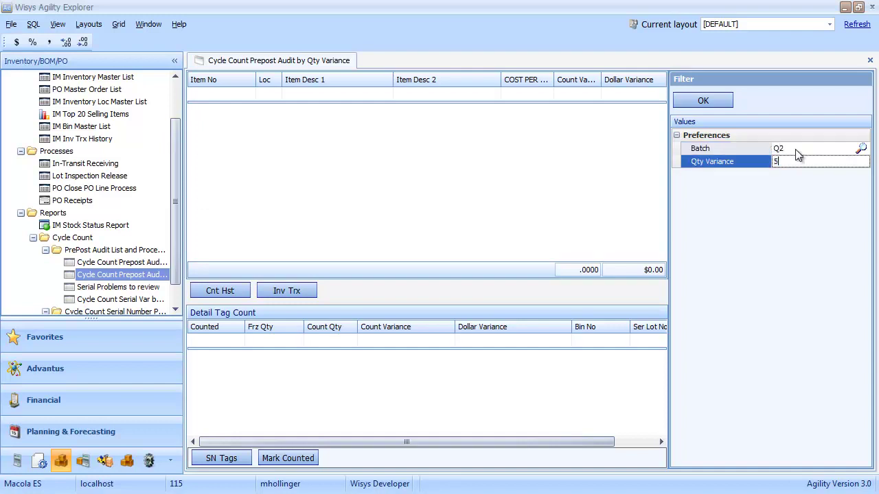
pyautogui.press('Return')
pyautogui.click(714, 103)
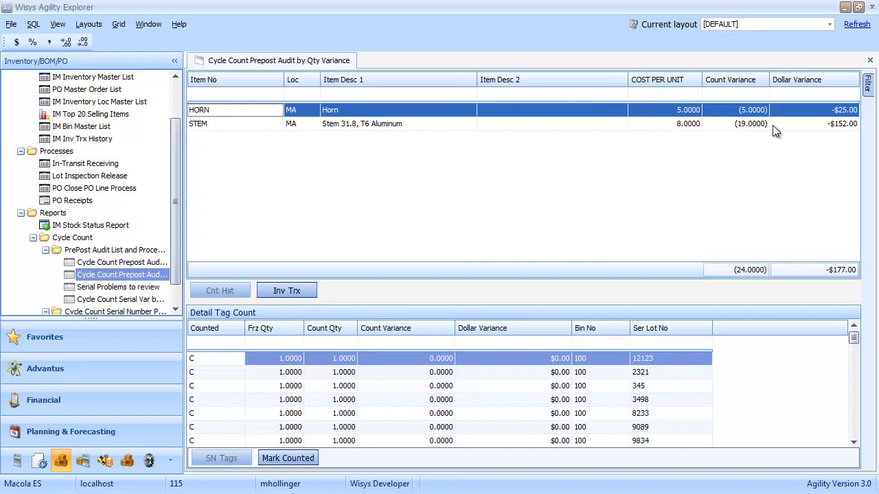
# Review HORN and STEM tag details, picking the lot 98934 tag and the uncounted DOCK tag
pyautogui.click(752, 113)
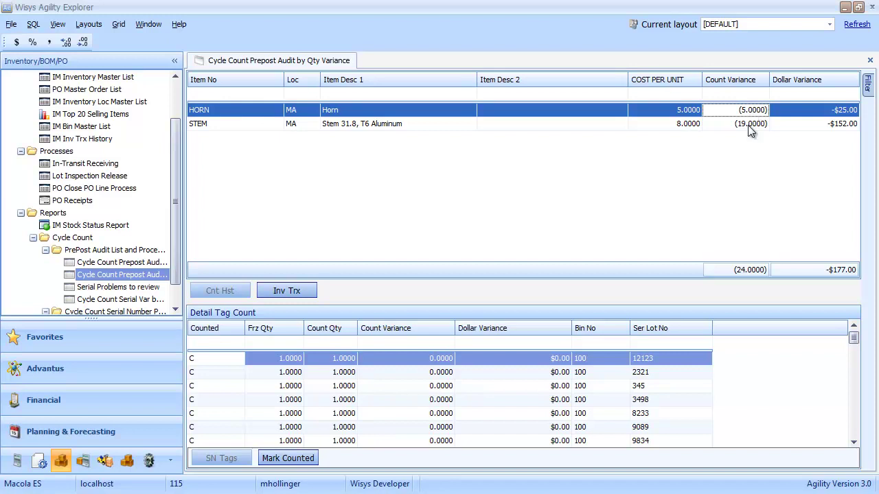
pyautogui.click(750, 126)
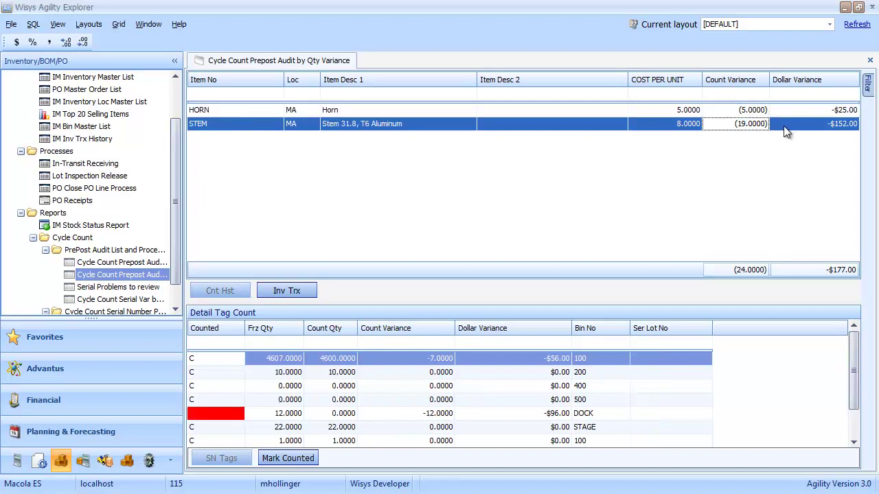
pyautogui.click(827, 112)
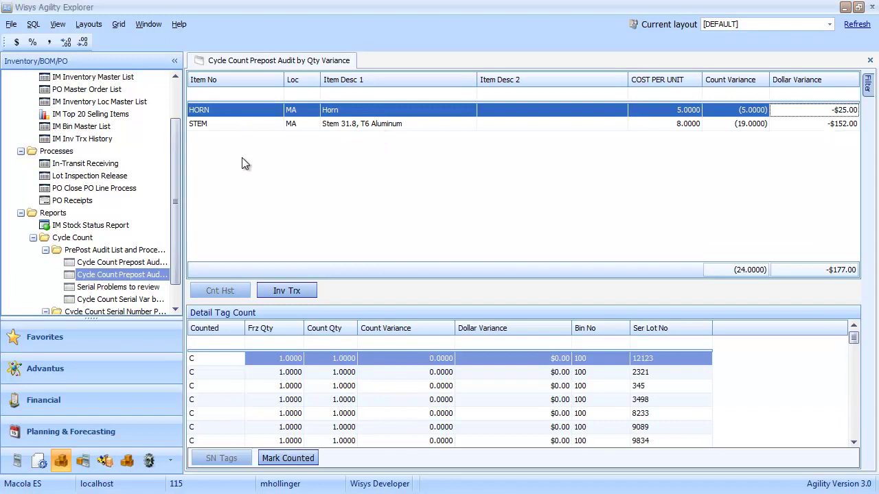
pyautogui.click(285, 361)
pyautogui.scroll(-3, 284, 364)
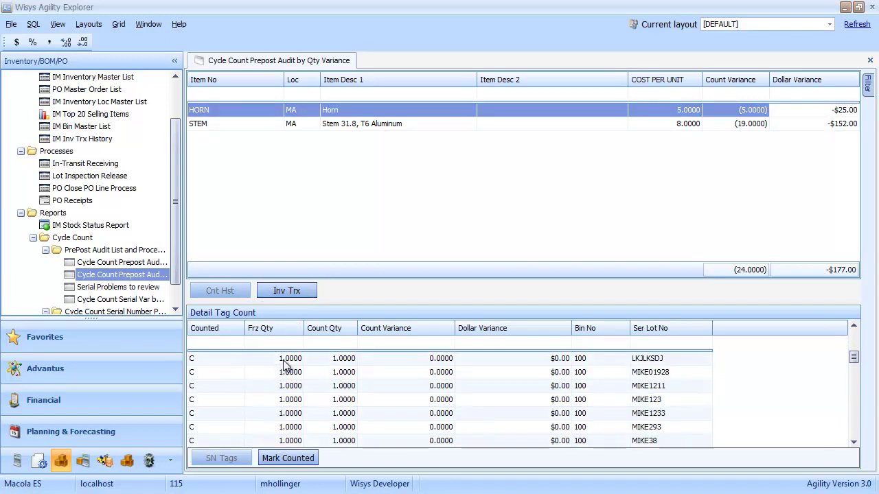
pyautogui.scroll(-2, 284, 364)
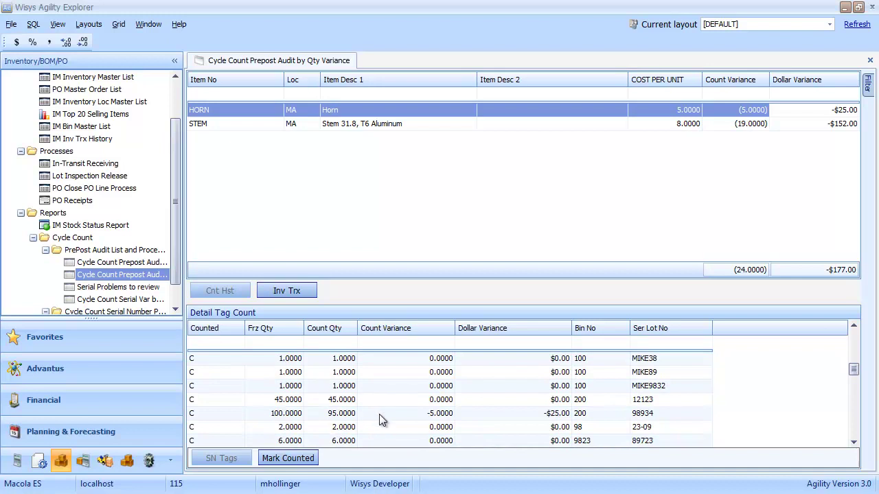
pyautogui.click(382, 414)
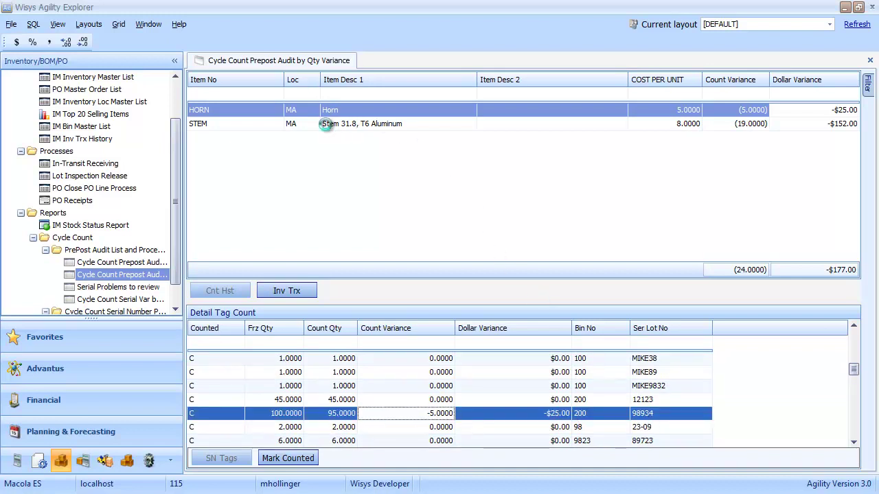
pyautogui.click(327, 129)
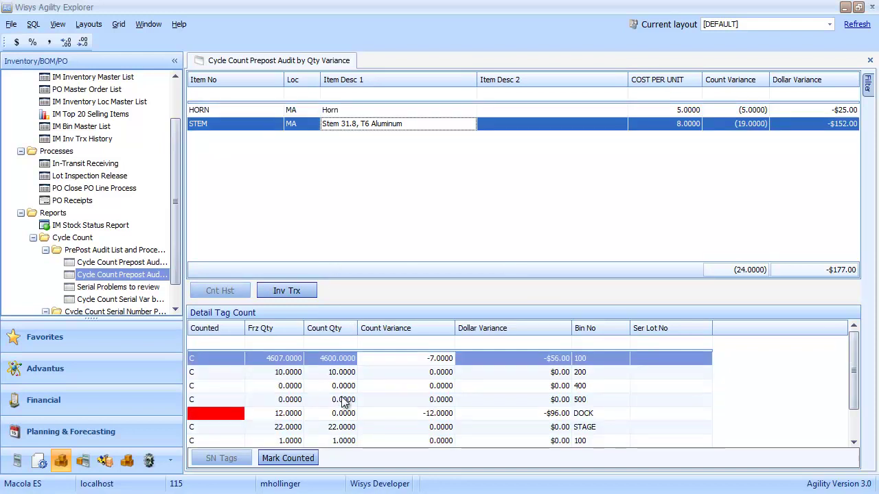
pyautogui.click(241, 415)
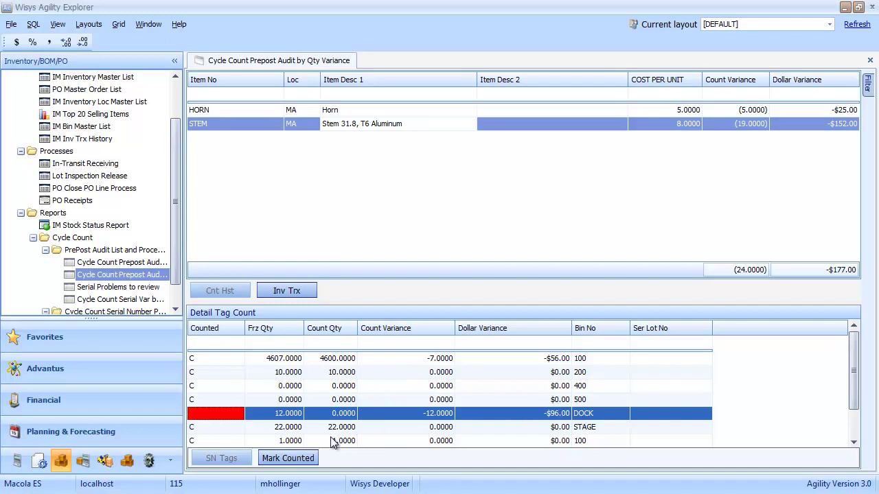
# Mark the DOCK tag as counted and open Macola's Post count tags form
pyautogui.click(295, 464)
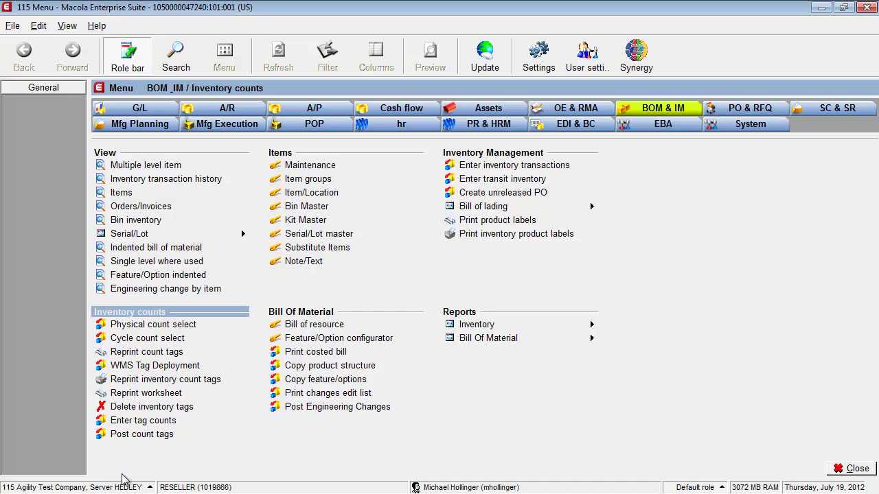
pyautogui.click(154, 435)
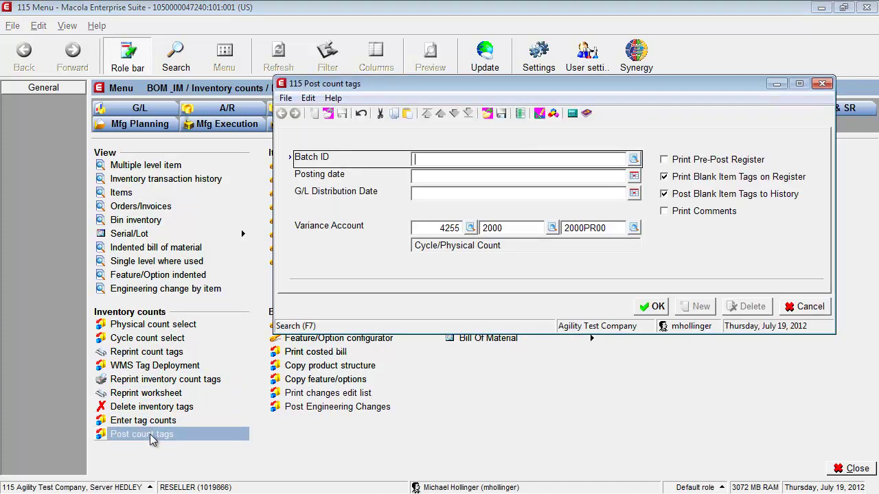